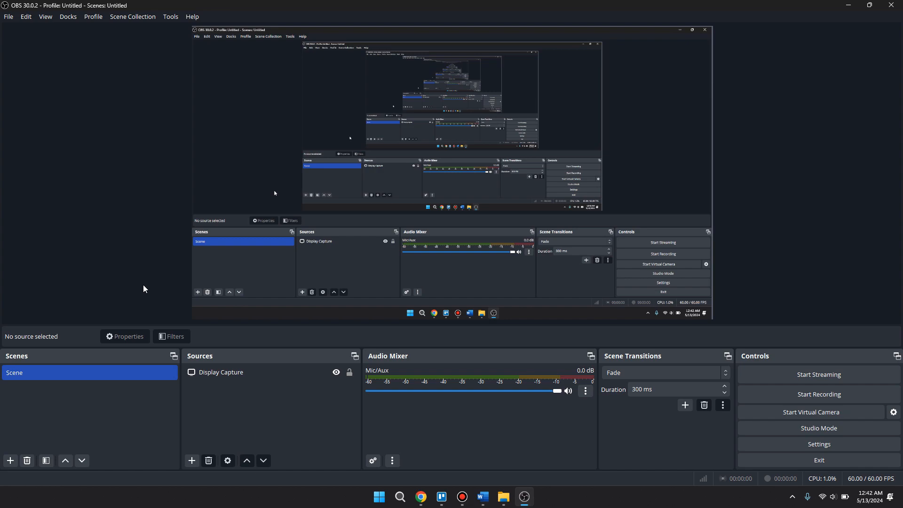
Add a new scene named Scene 2 and switch back to the original scene.
left_click(88, 372)
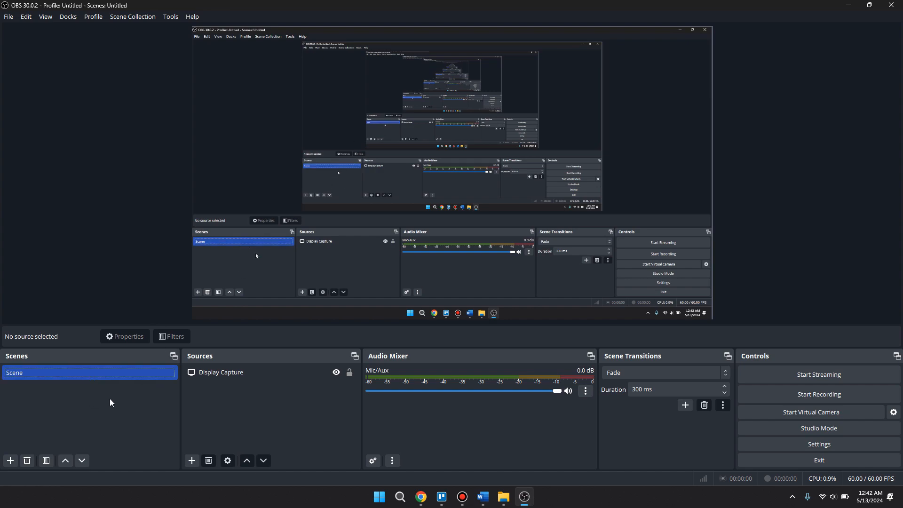
left_click(14, 462)
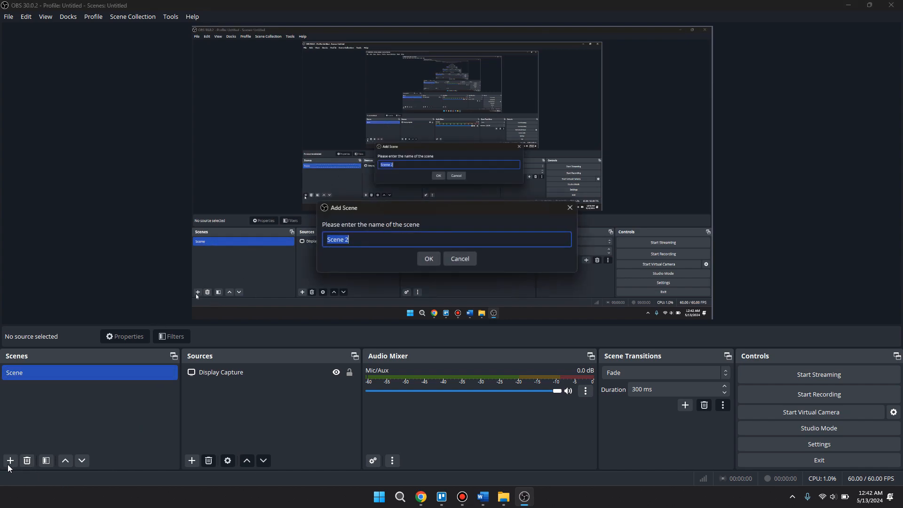
left_click(439, 259)
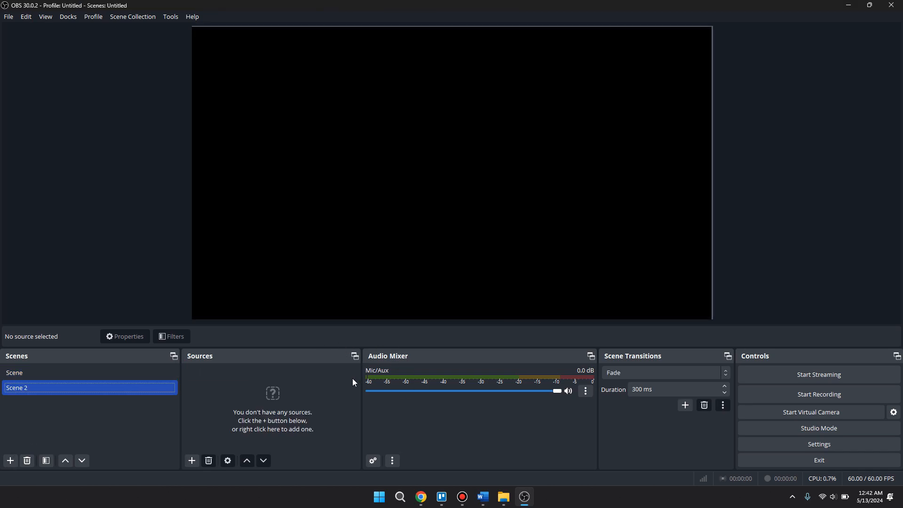
left_click(46, 373)
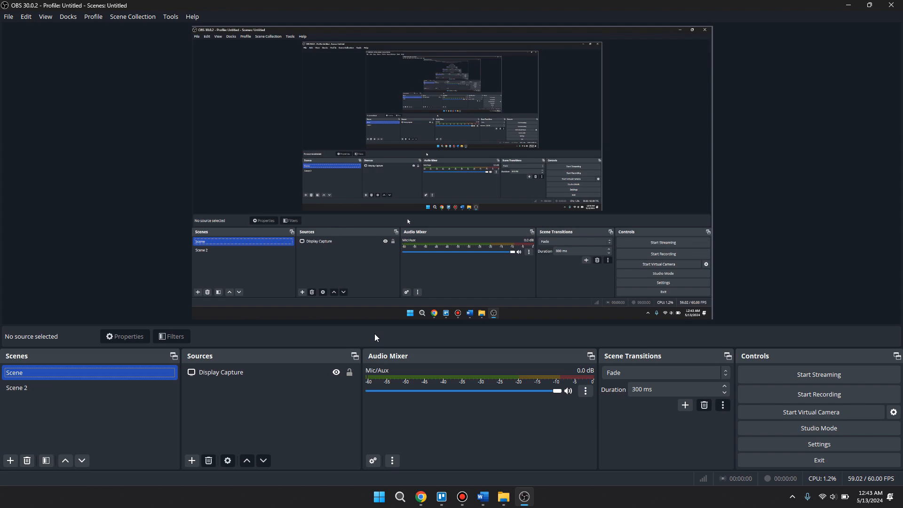
In the output settings, keep the Simple output mode and set the recording quality to High Quality, Medium File Size.
left_click(817, 446)
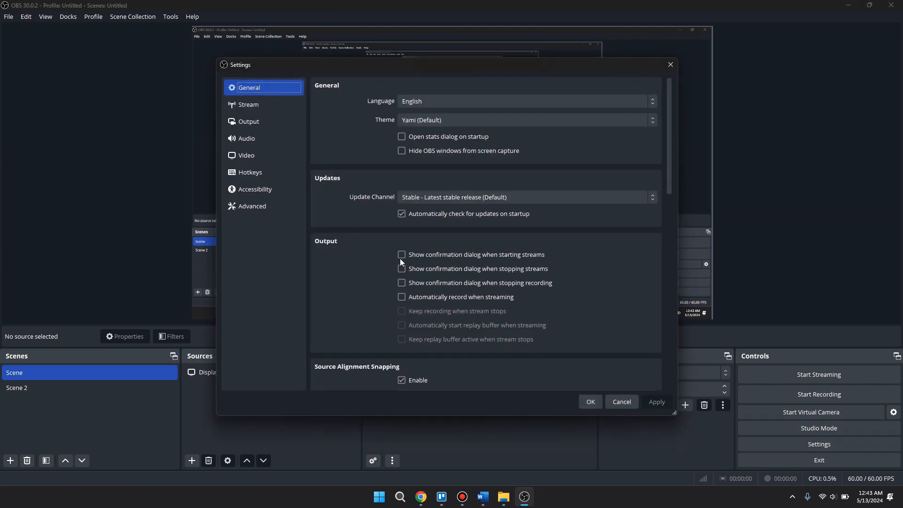
left_click(252, 122)
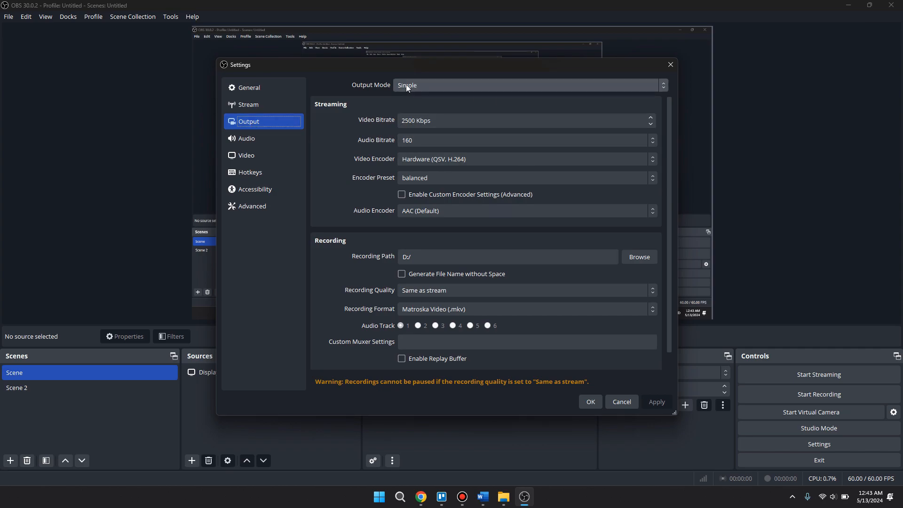
left_click(645, 85)
left_click(494, 99)
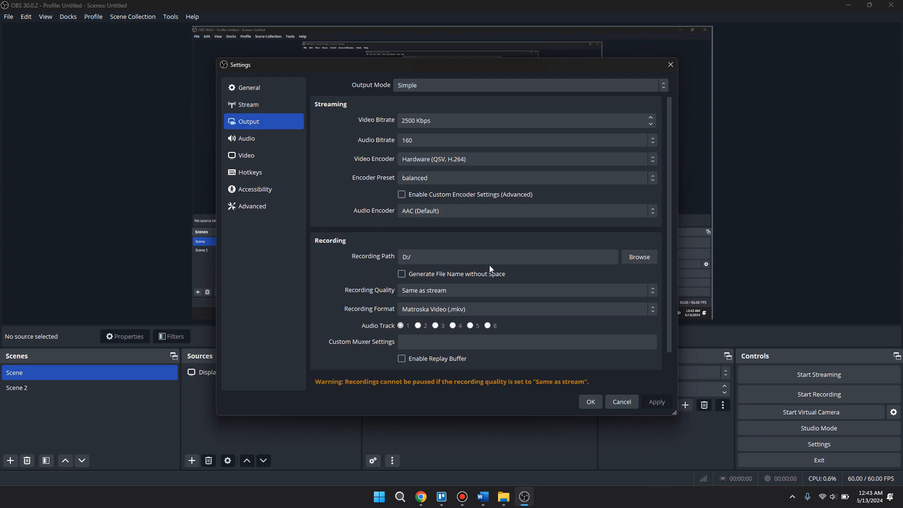
scroll(423, 268, "down", 1)
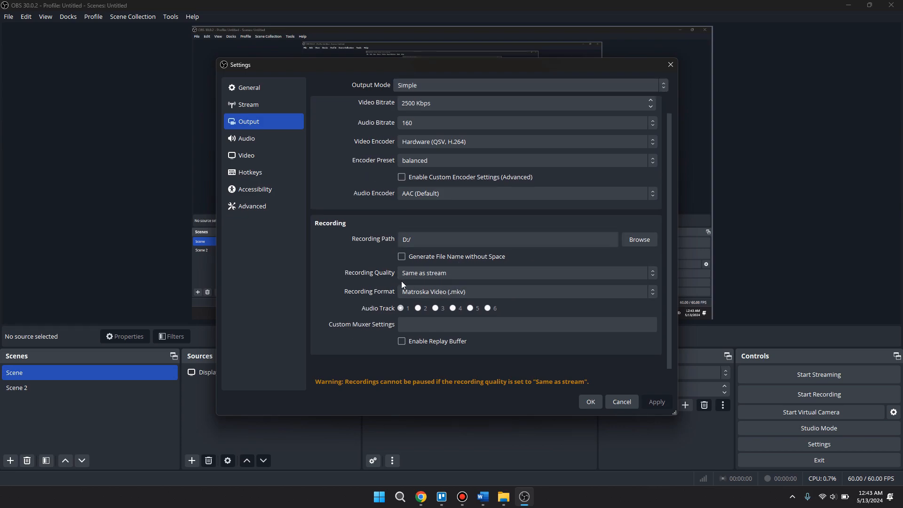
left_click(462, 272)
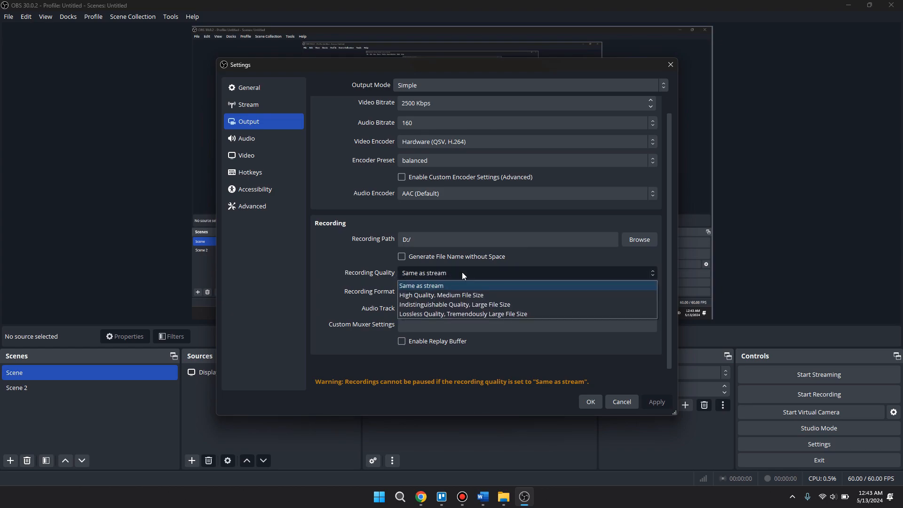
left_click(445, 295)
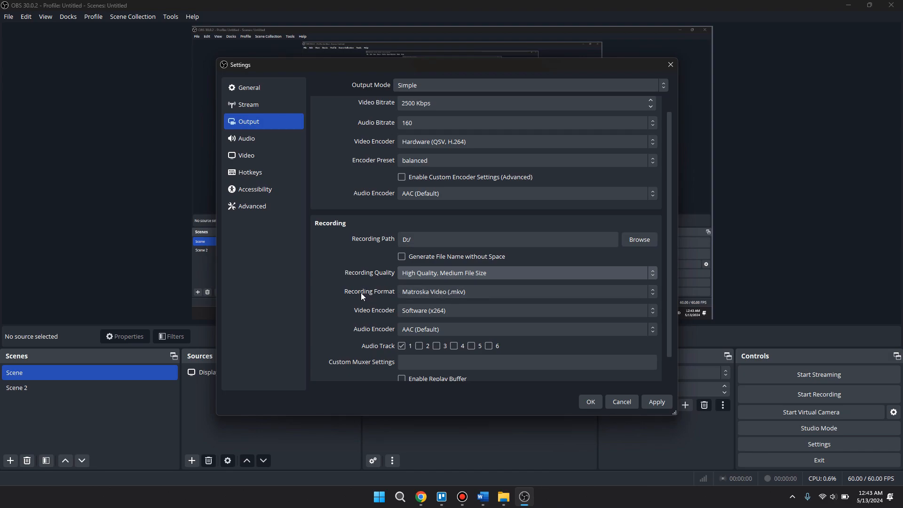
Set the recording format to MPEG-4 (.mp4) and the recording's video encoder to Software (x264).
left_click(418, 291)
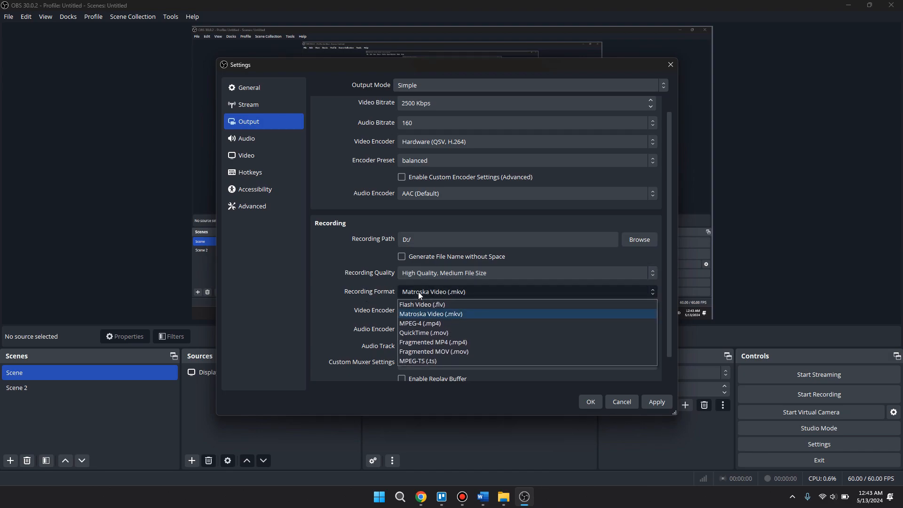
left_click(428, 320)
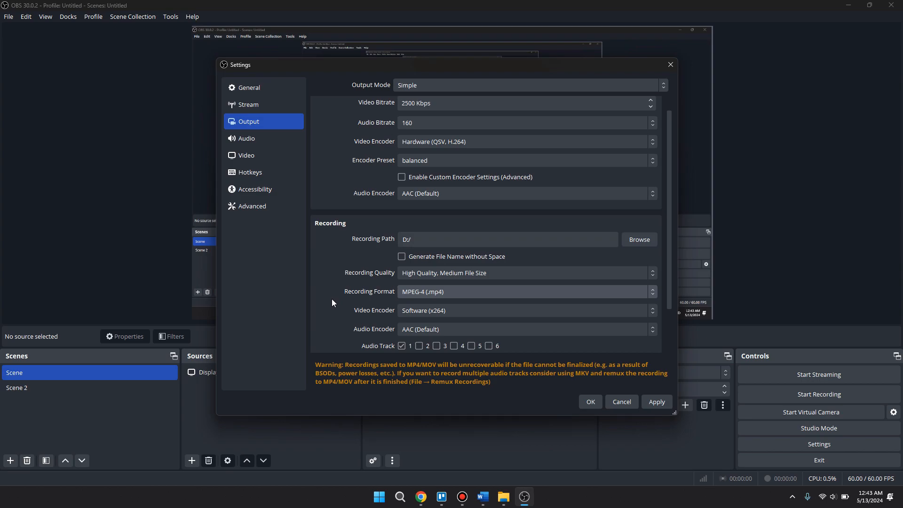
scroll(331, 302, "down", 1)
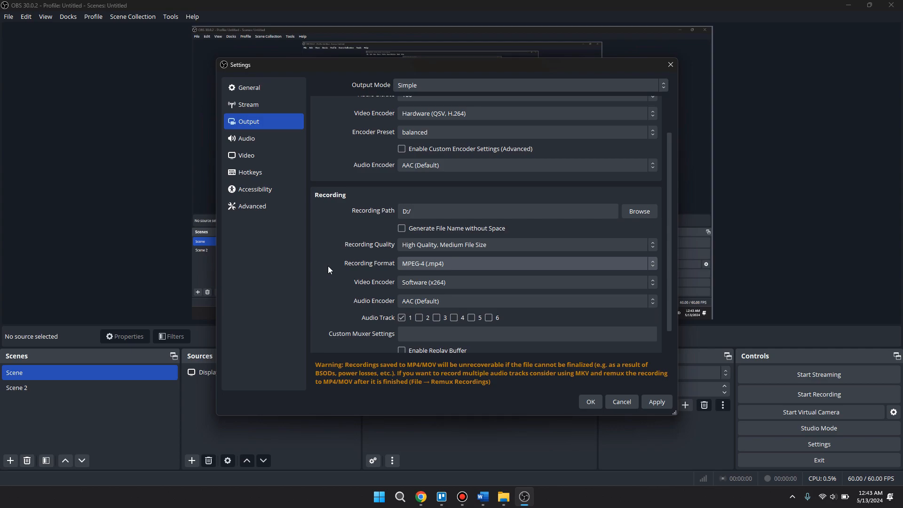
left_click(430, 281)
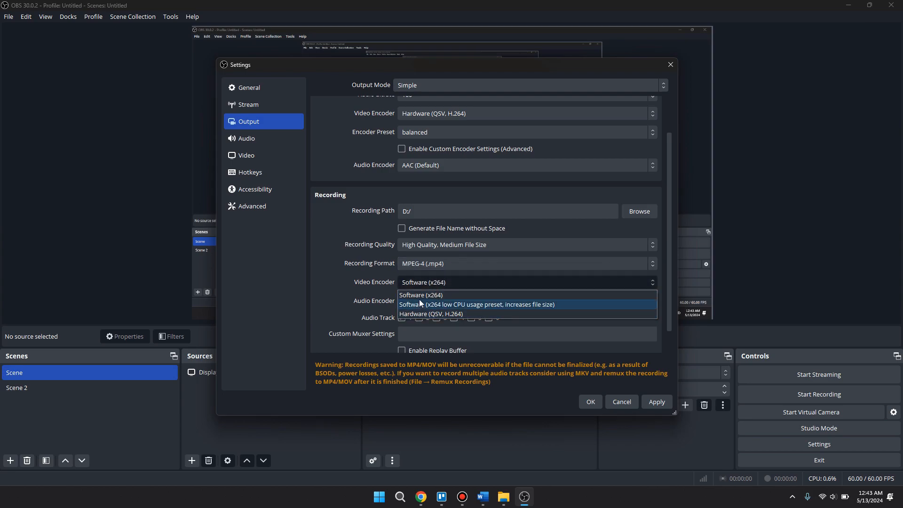
left_click(424, 294)
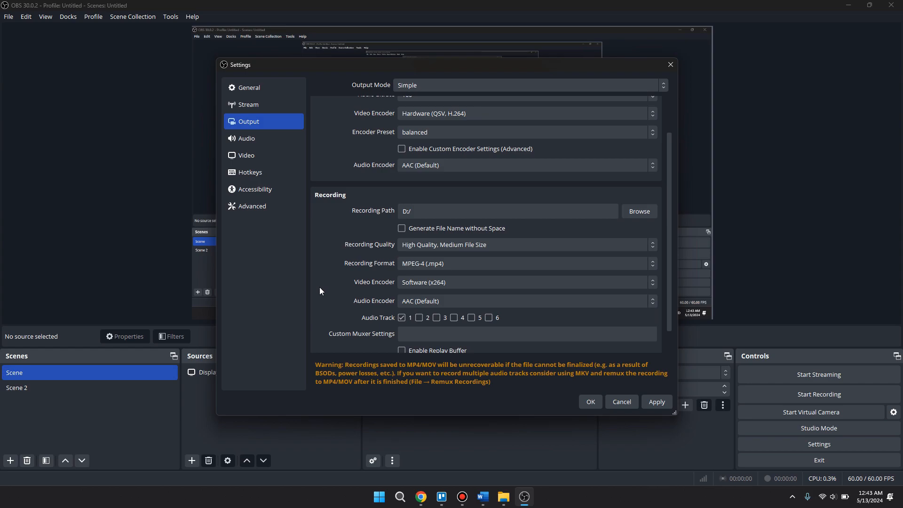
Set Mic/Auxiliary Audio to Microphone (Iriun Webcam) and Desktop Audio to Default in the audio settings.
left_click(263, 138)
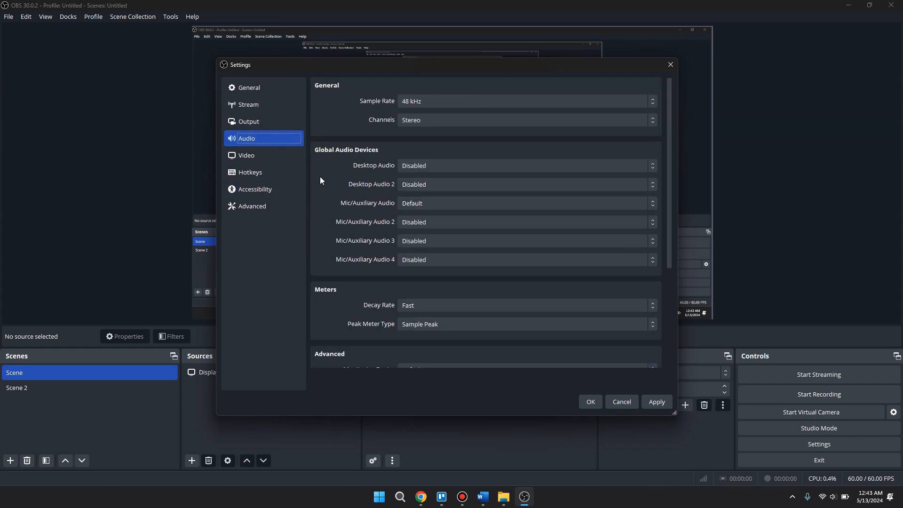
left_click(430, 202)
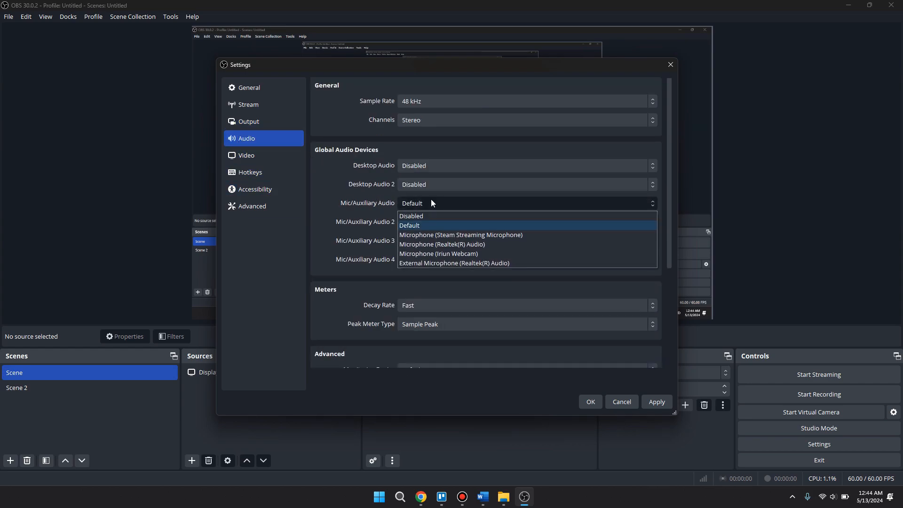
left_click(426, 253)
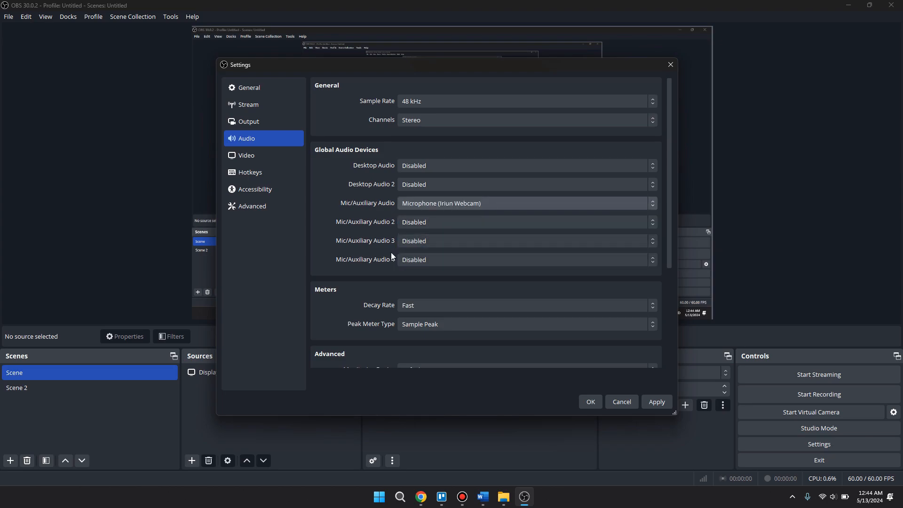
left_click(456, 168)
left_click(429, 188)
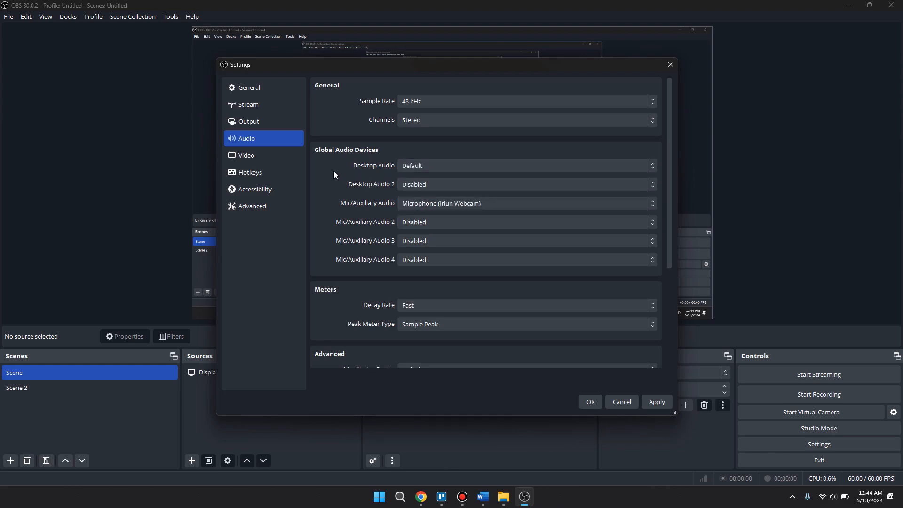
Set the base and output resolutions to 1920x1080 and the common FPS value to 60 in the video settings.
left_click(256, 153)
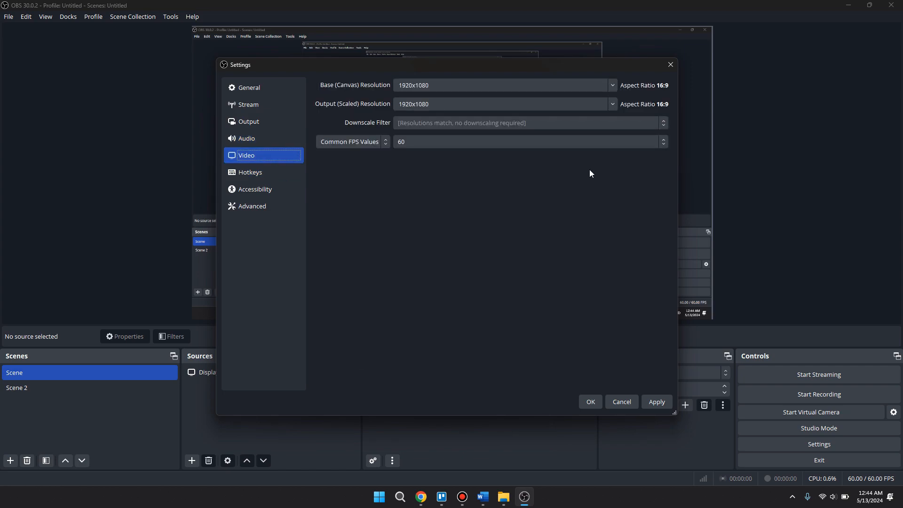
left_click(610, 85)
left_click(543, 100)
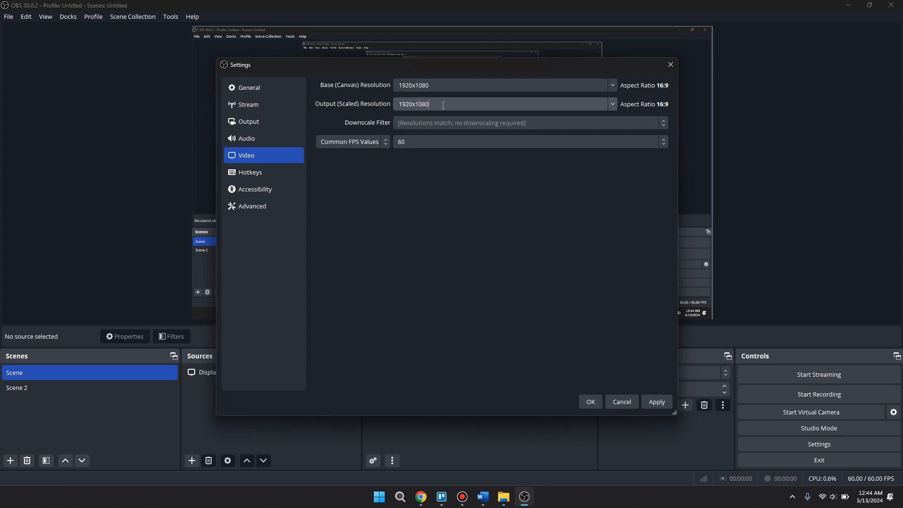
left_click(613, 105)
left_click(534, 115)
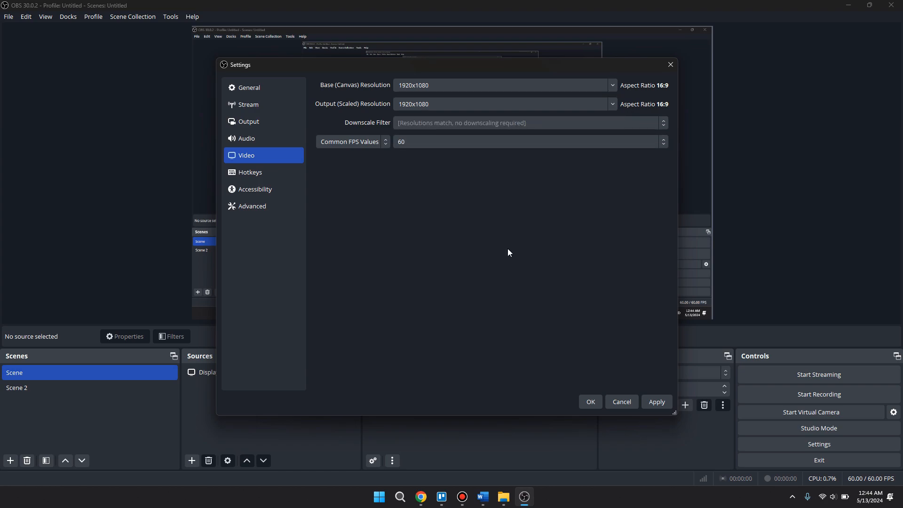
left_click(416, 142)
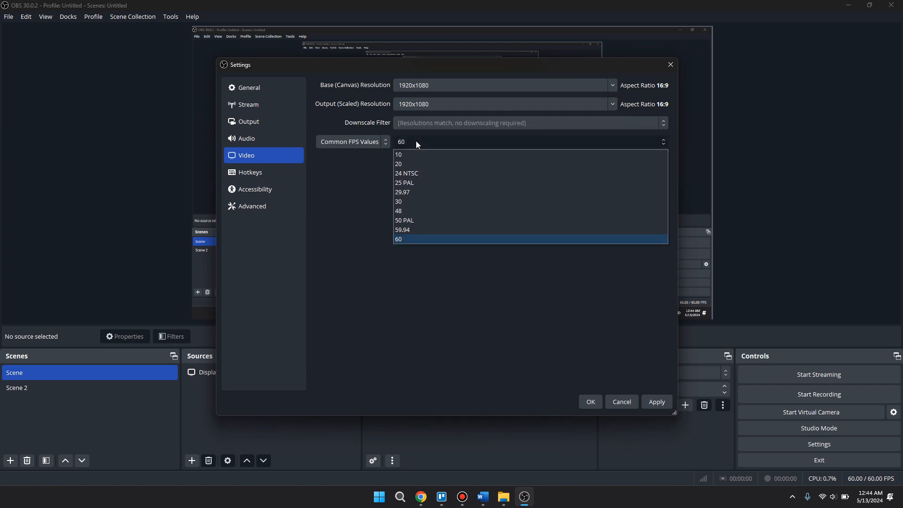
left_click(408, 240)
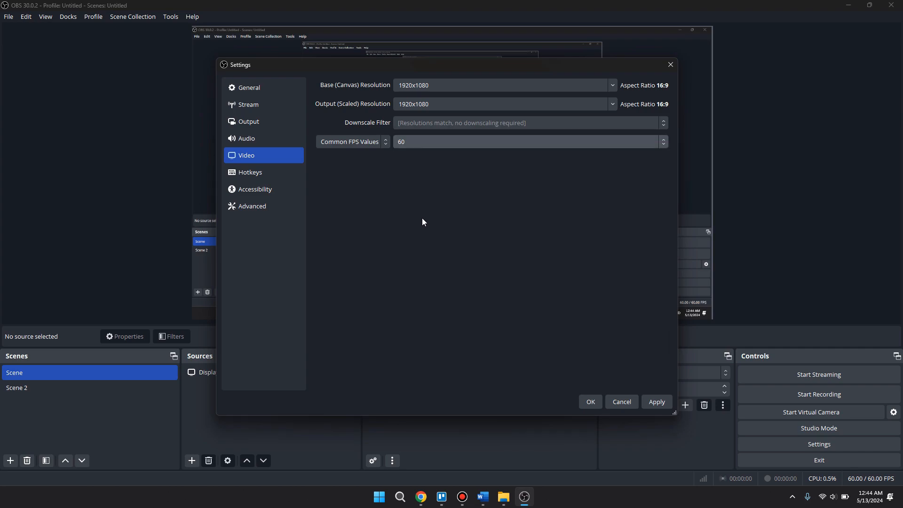
Switch the common FPS value to 30 and set it back to 60.
left_click(419, 146)
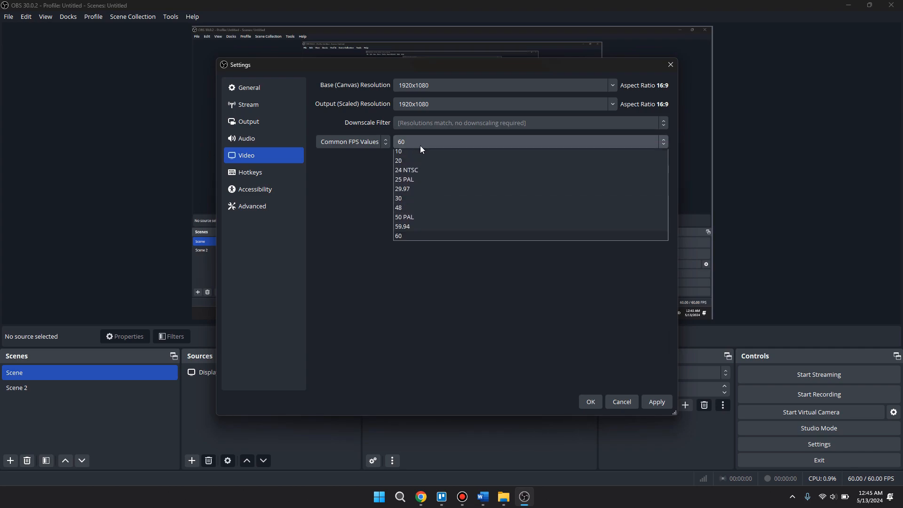
left_click(402, 199)
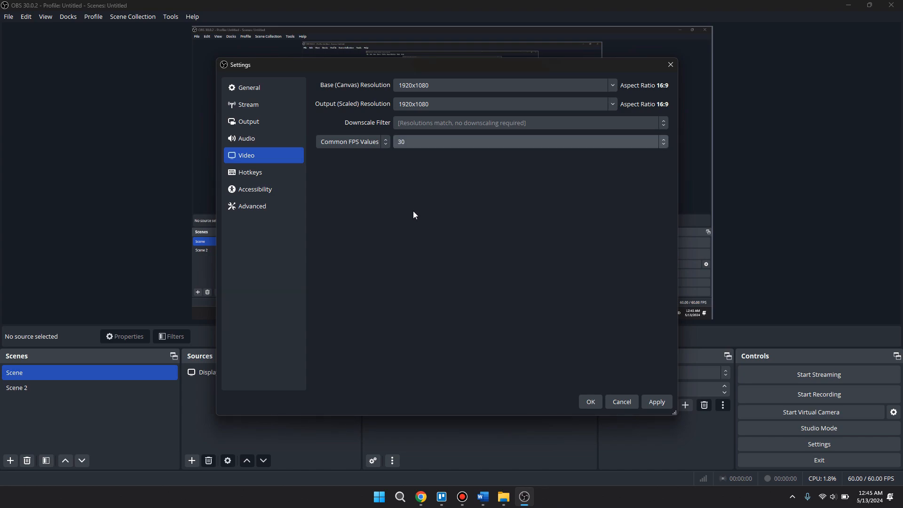
left_click(427, 143)
left_click(416, 229)
Review the recording hotkeys, apply the changed settings and close the settings window.
left_click(269, 177)
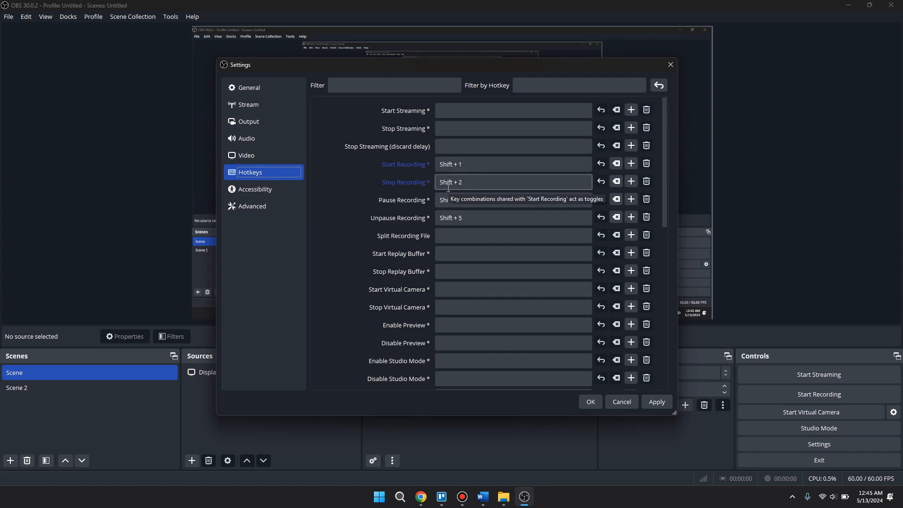
left_click(657, 401)
left_click(669, 67)
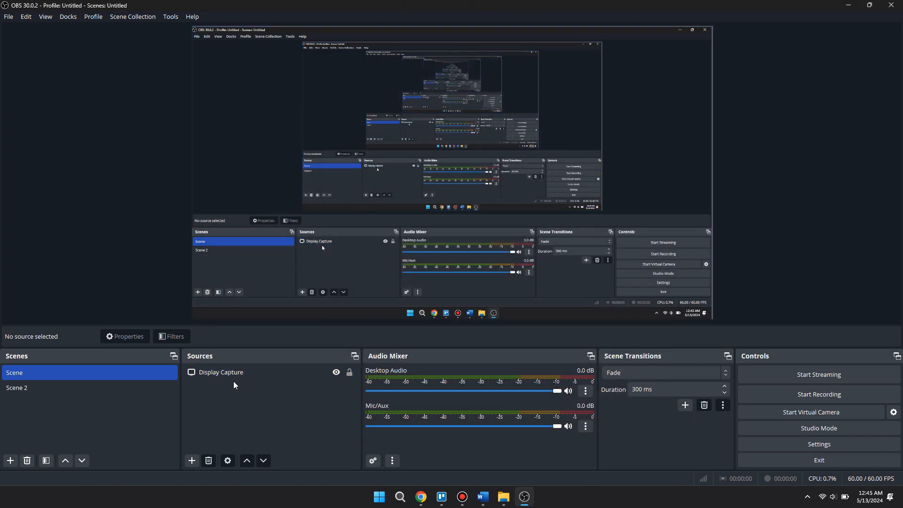
Add a new Display Capture source named Display Capture 2 to the scene, capturing the primary monitor with the cursor.
left_click(192, 459)
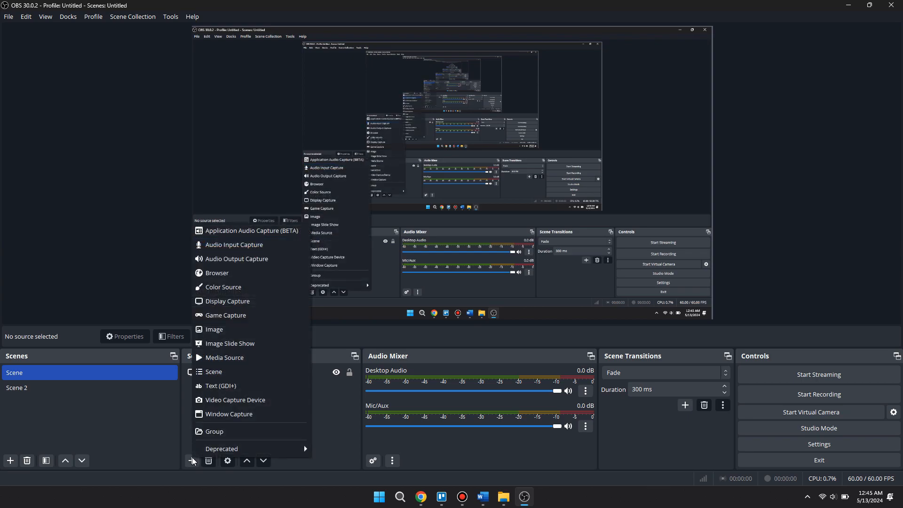
left_click(223, 302)
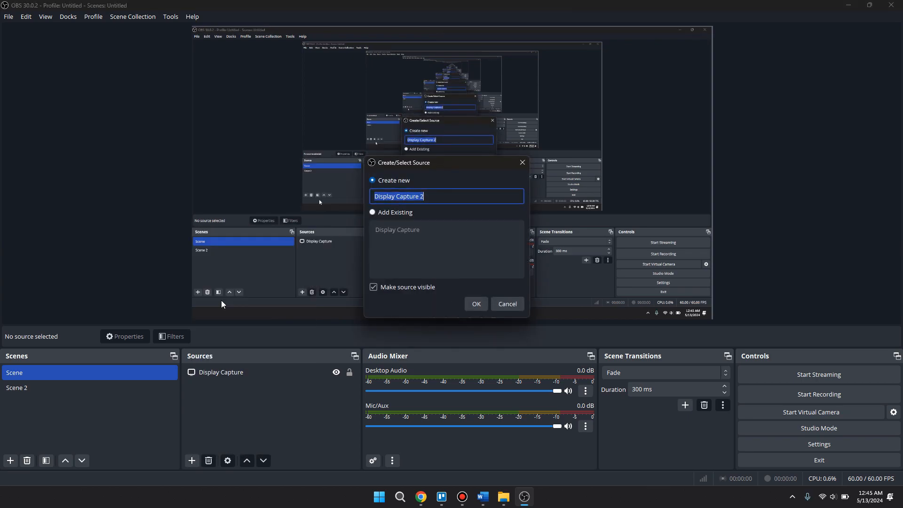
left_click(476, 304)
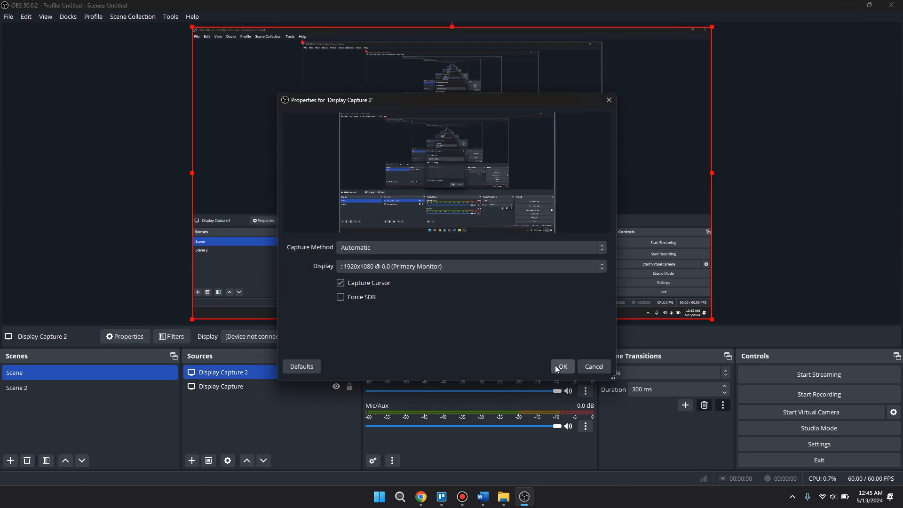
left_click(557, 366)
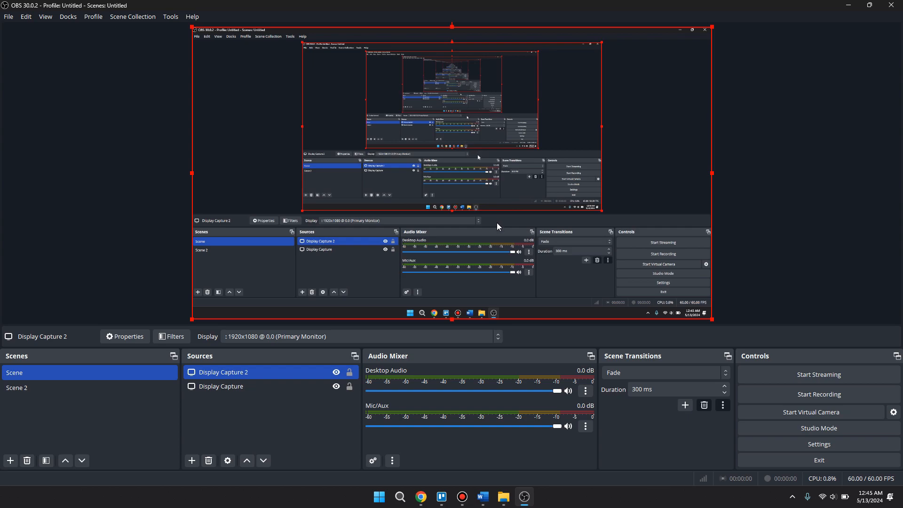
left_click(192, 461)
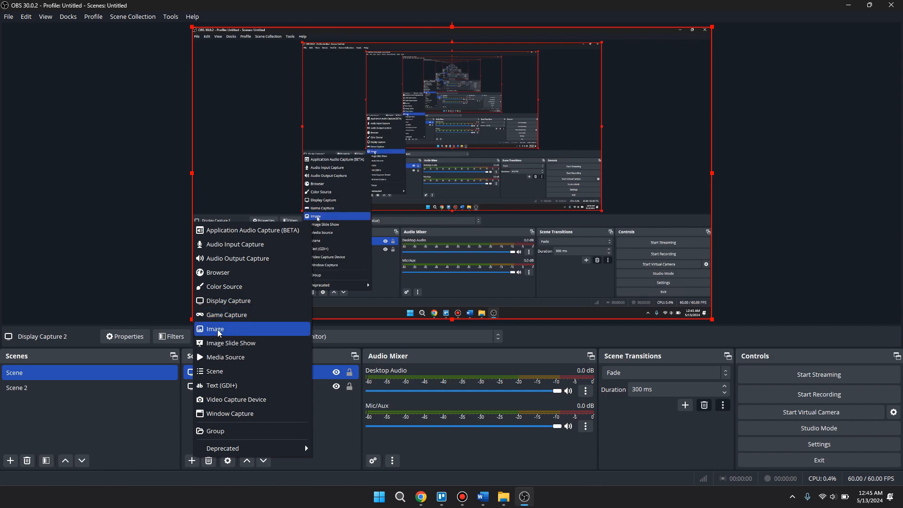
left_click(345, 350)
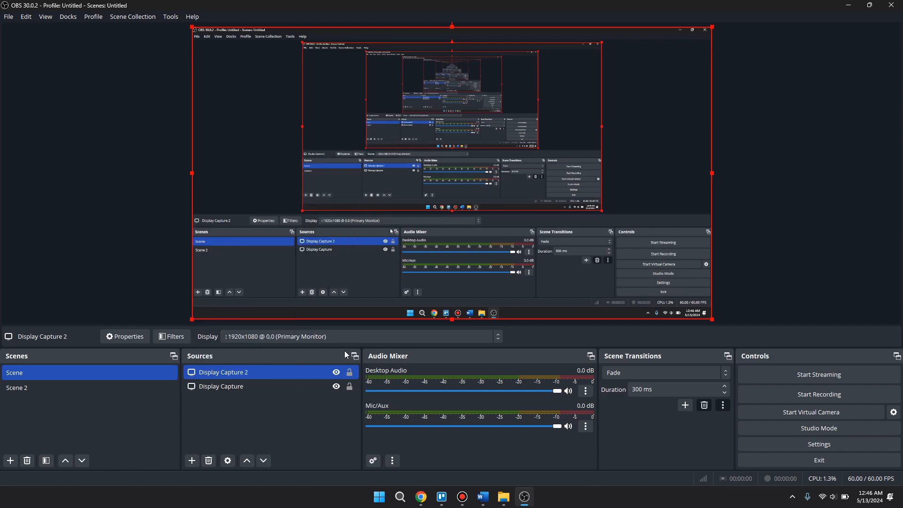